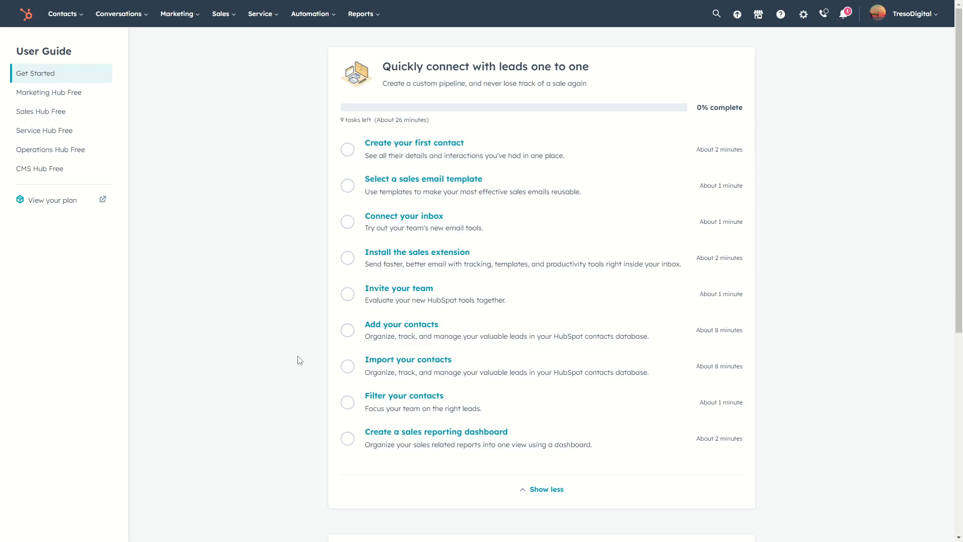
# - Open the contacts list and delete the five contacts that are not sample records, confirming with the record count 5
pyautogui.click(63, 14)
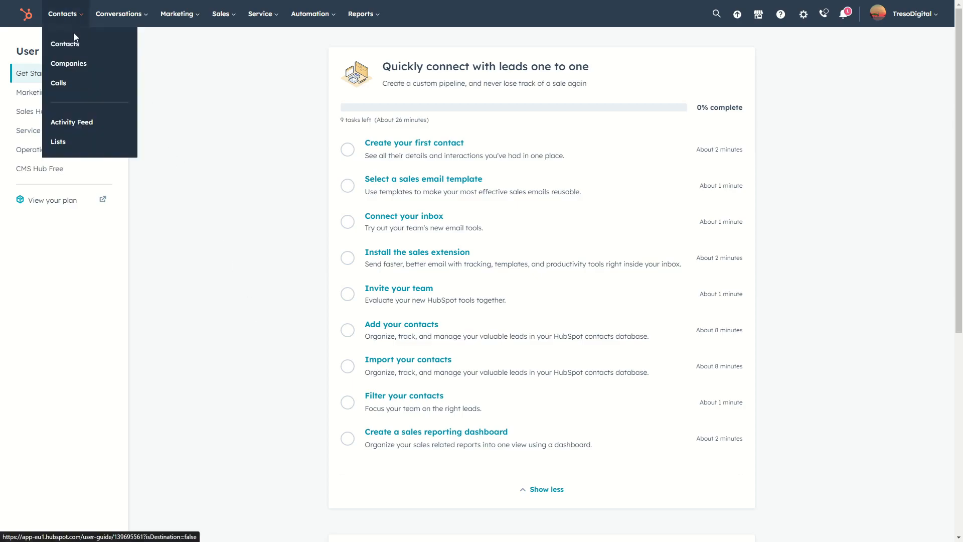
pyautogui.click(64, 46)
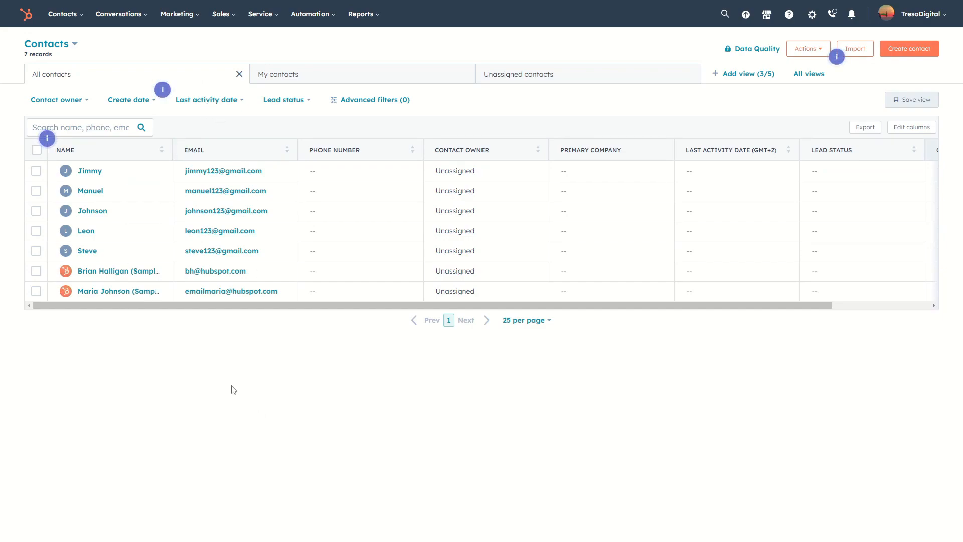
pyautogui.click(36, 250)
pyautogui.click(36, 231)
pyautogui.click(36, 211)
pyautogui.click(36, 191)
pyautogui.click(36, 170)
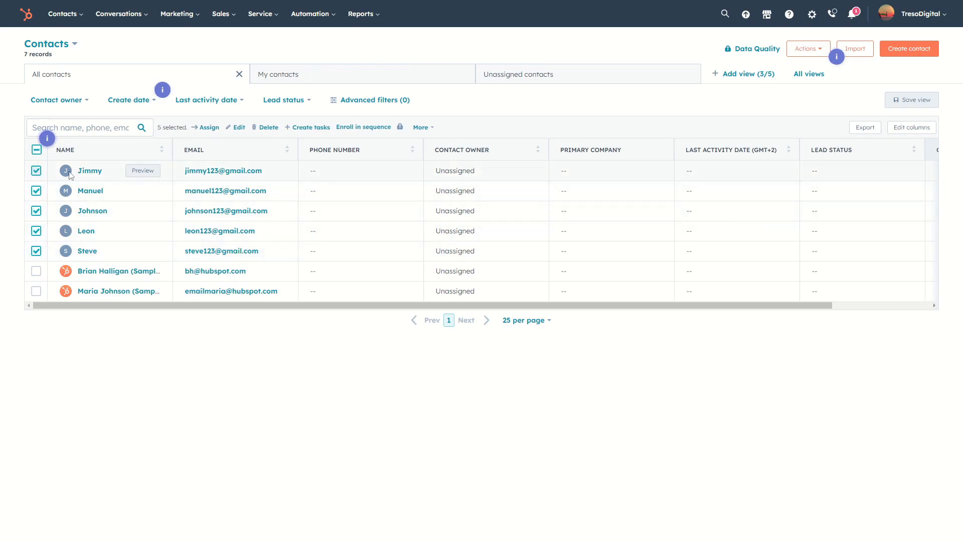
pyautogui.click(261, 128)
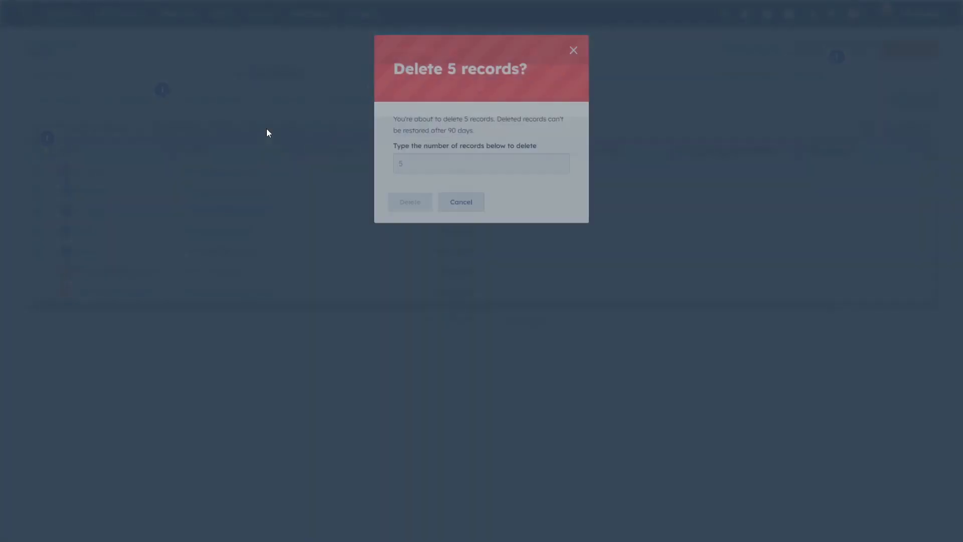
pyautogui.click(418, 168)
pyautogui.write('5')
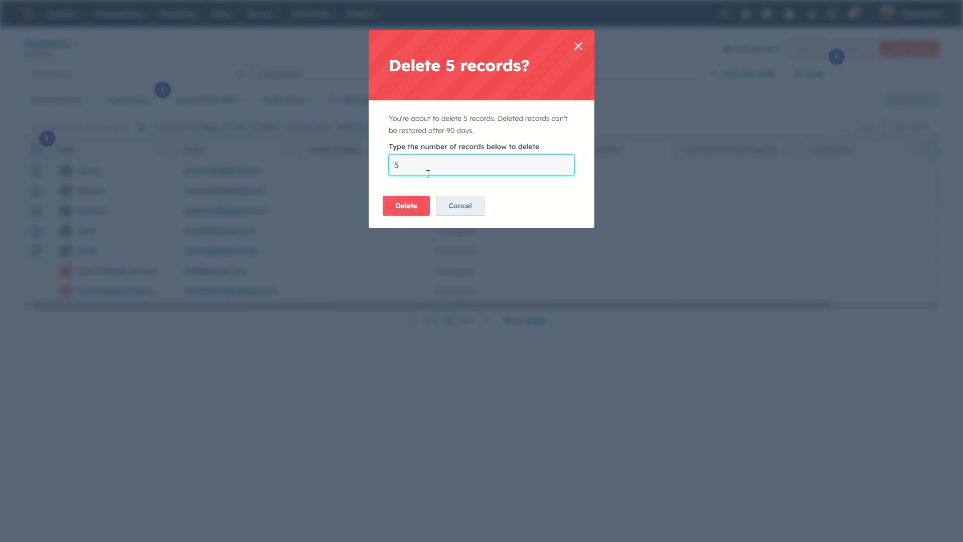
pyautogui.click(405, 206)
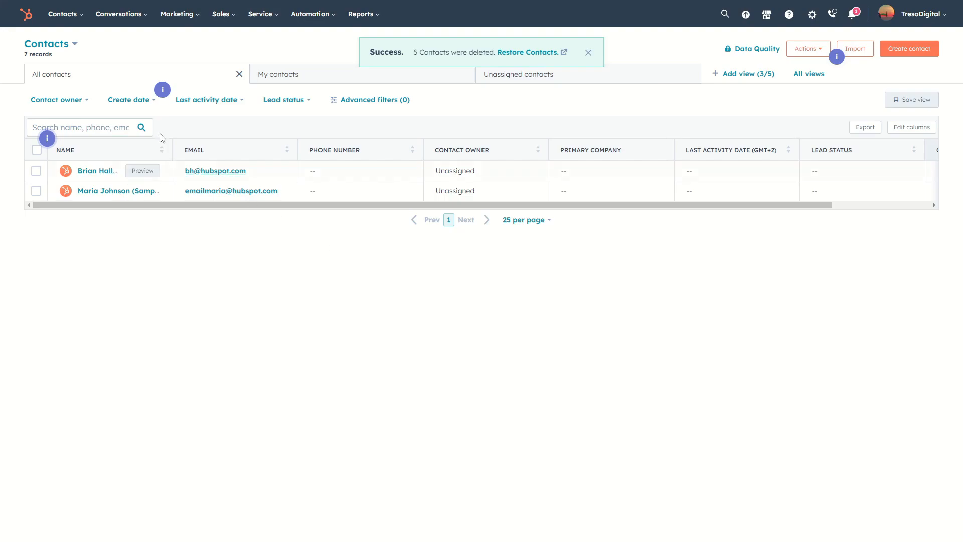
pyautogui.moveTo(418, 53); pyautogui.dragTo(465, 54)
pyautogui.click(374, 271)
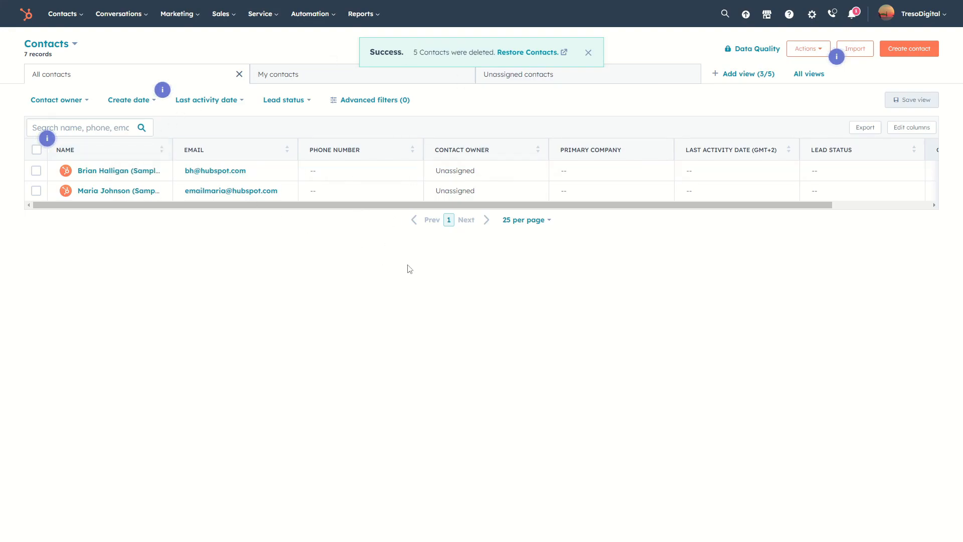
pyautogui.click(493, 171)
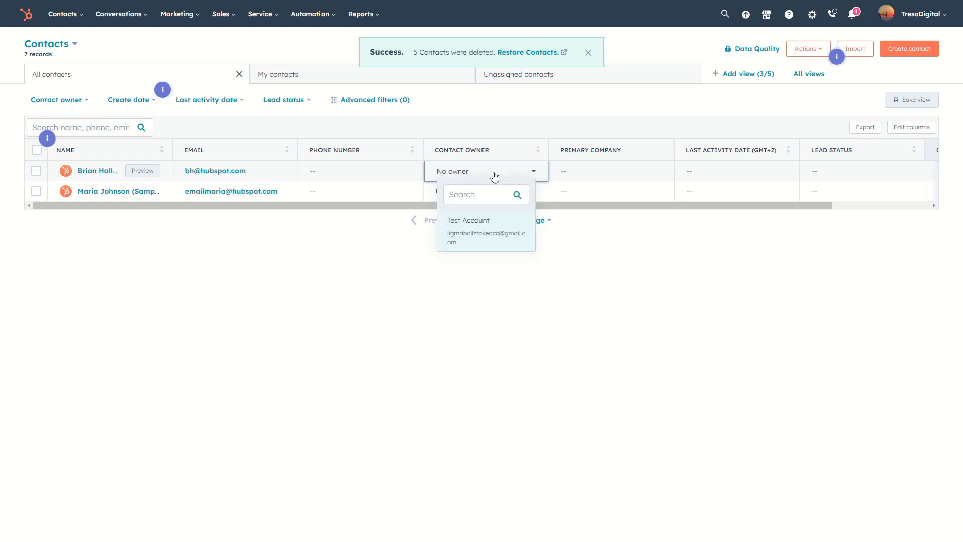
pyautogui.click(459, 226)
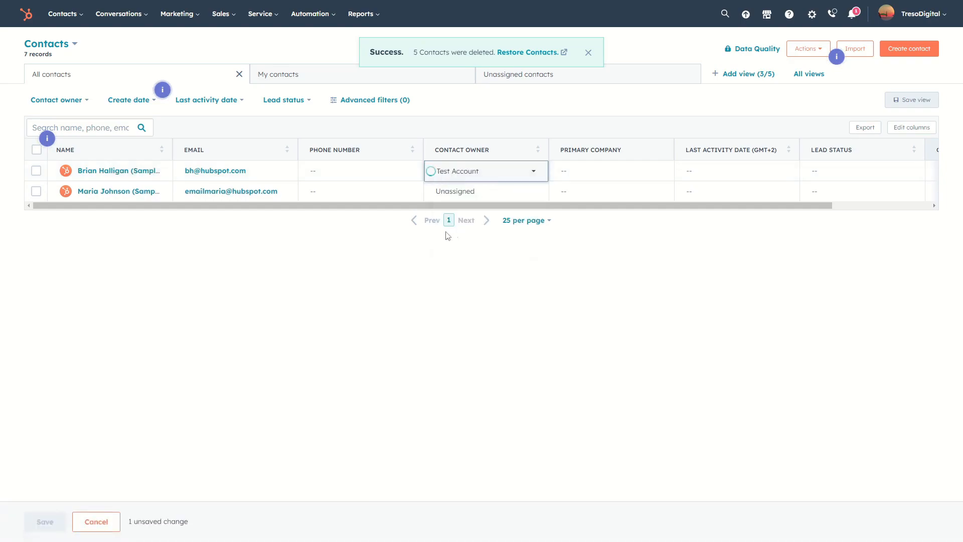
pyautogui.click(280, 73)
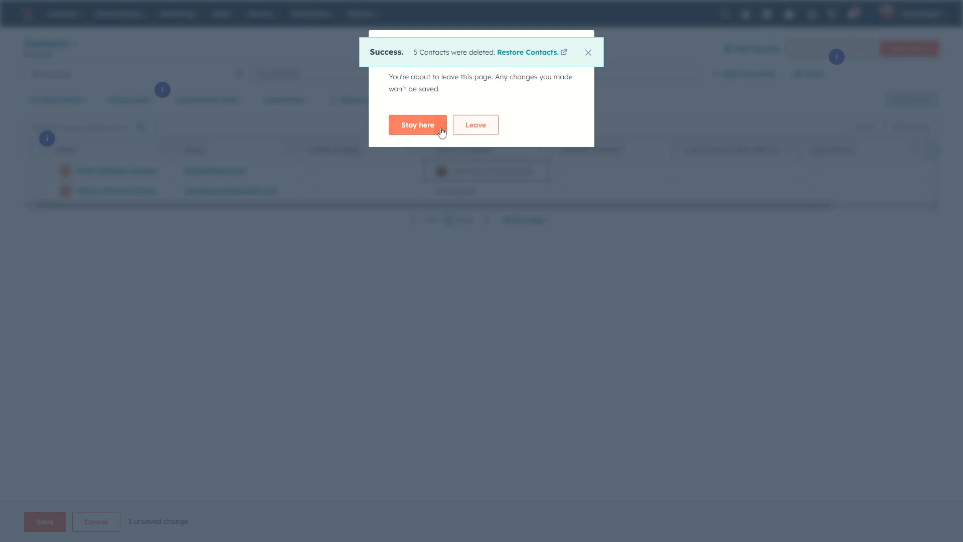
pyautogui.click(463, 125)
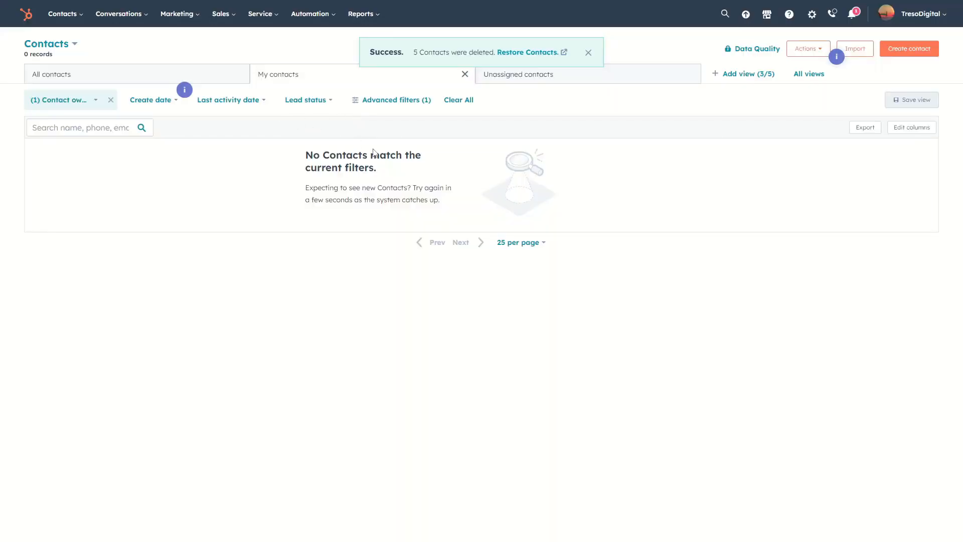
pyautogui.click(129, 76)
# - Assign Test Account as the contact owner of the first sample contact and save the change
pyautogui.click(444, 171)
pyautogui.click(459, 217)
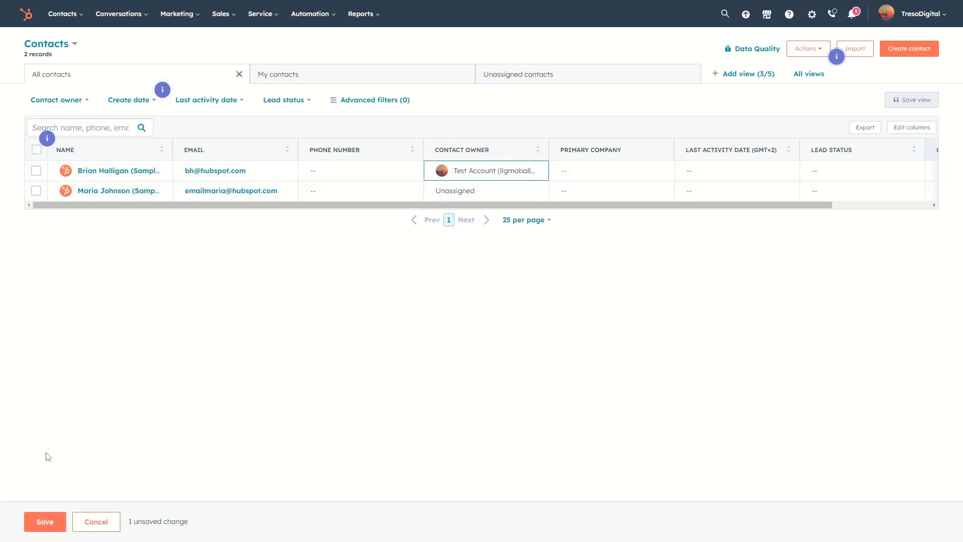
pyautogui.click(40, 520)
# - Check the My contacts view after reloading it, and return to the All contacts view
pyautogui.click(296, 75)
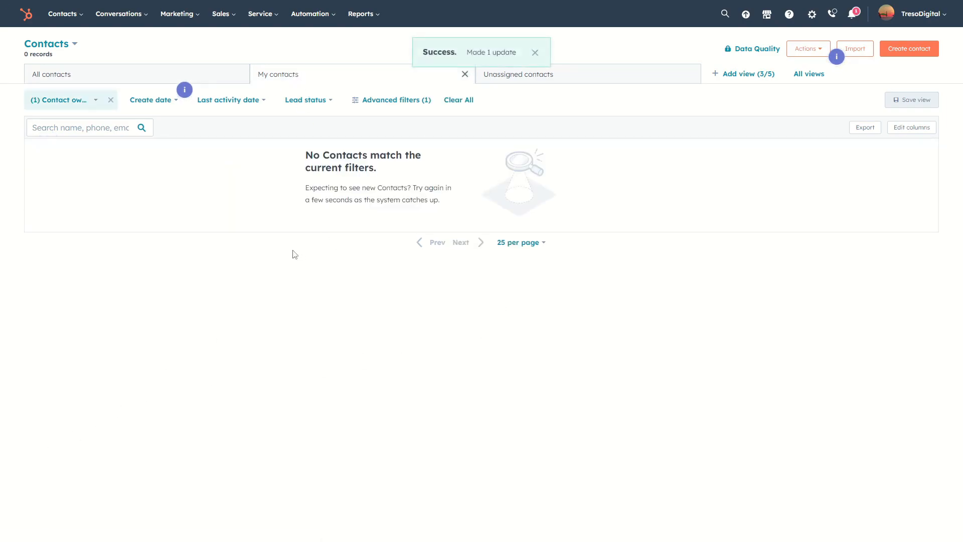
pyautogui.press('F5')
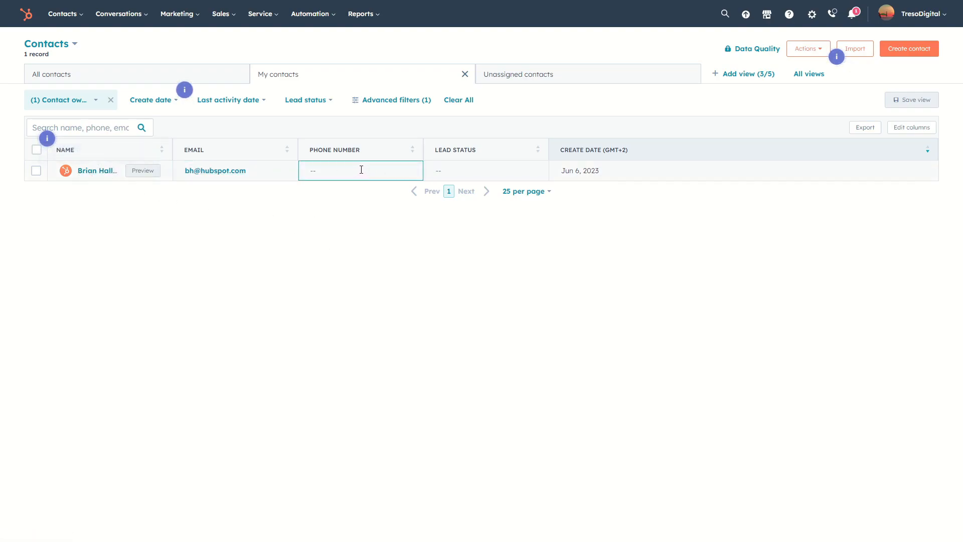
pyautogui.click(135, 76)
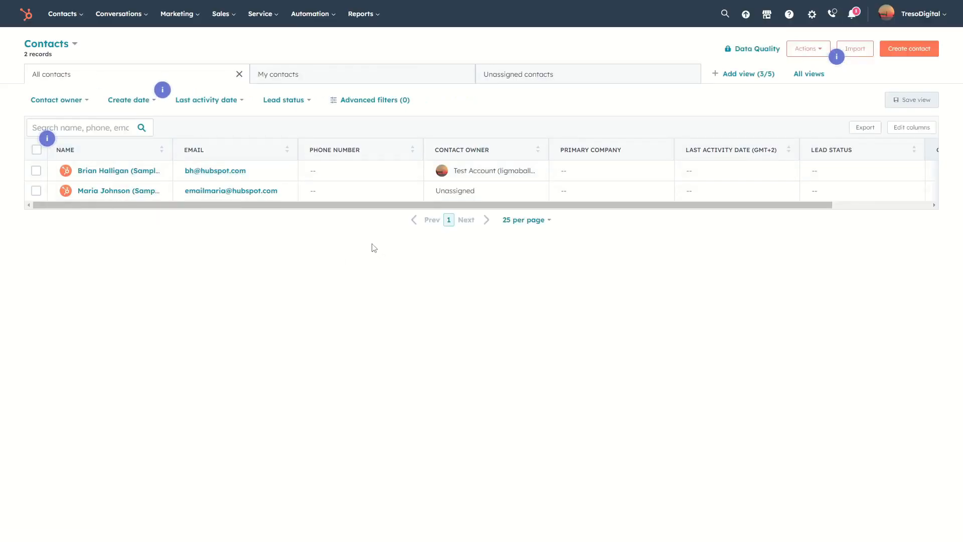
# - Start a new contact import using a file from the computer
pyautogui.click(860, 50)
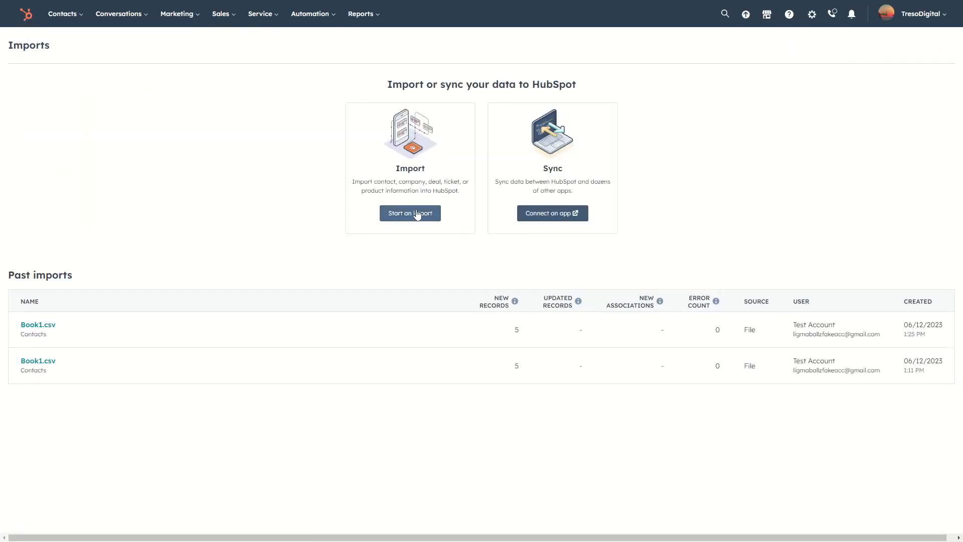
pyautogui.moveTo(518, 182); pyautogui.dragTo(582, 181)
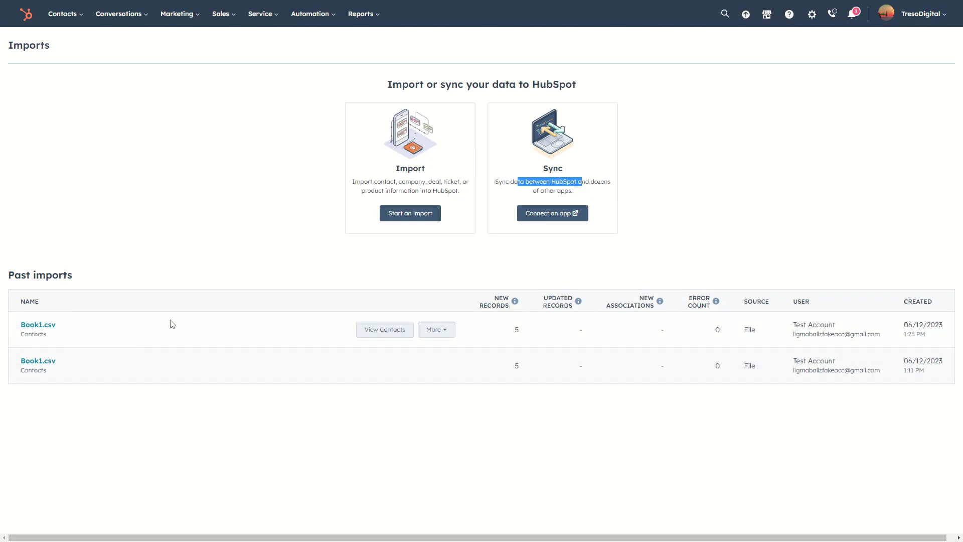
pyautogui.click(420, 213)
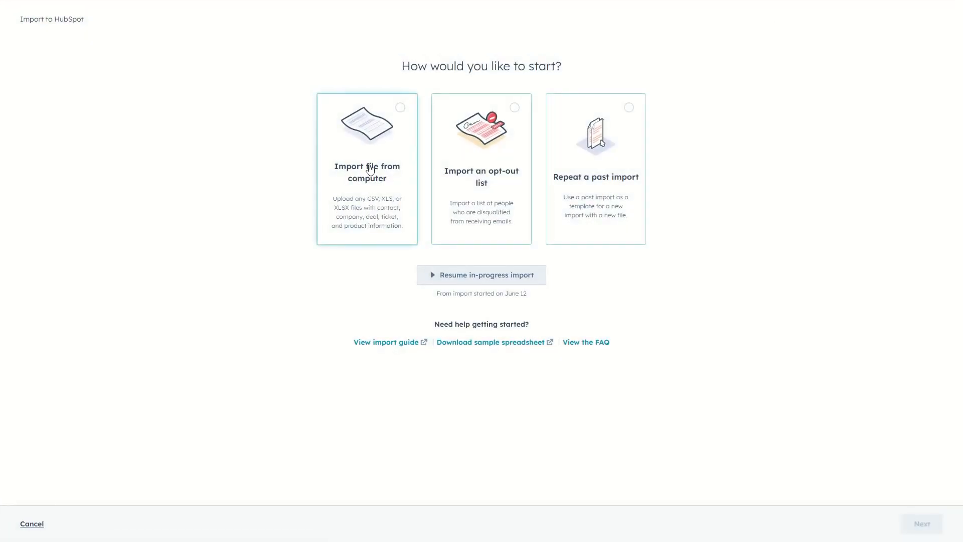
pyautogui.click(400, 116)
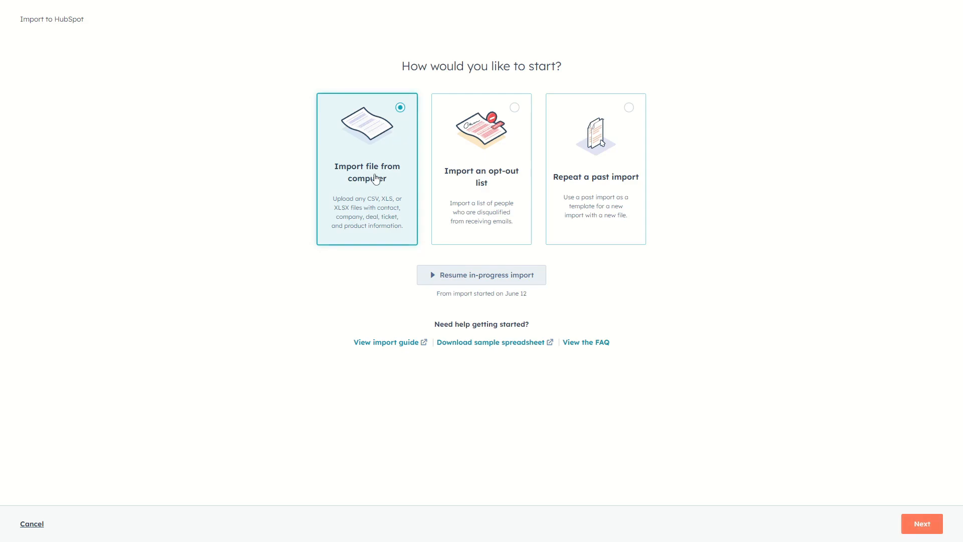
pyautogui.click(921, 523)
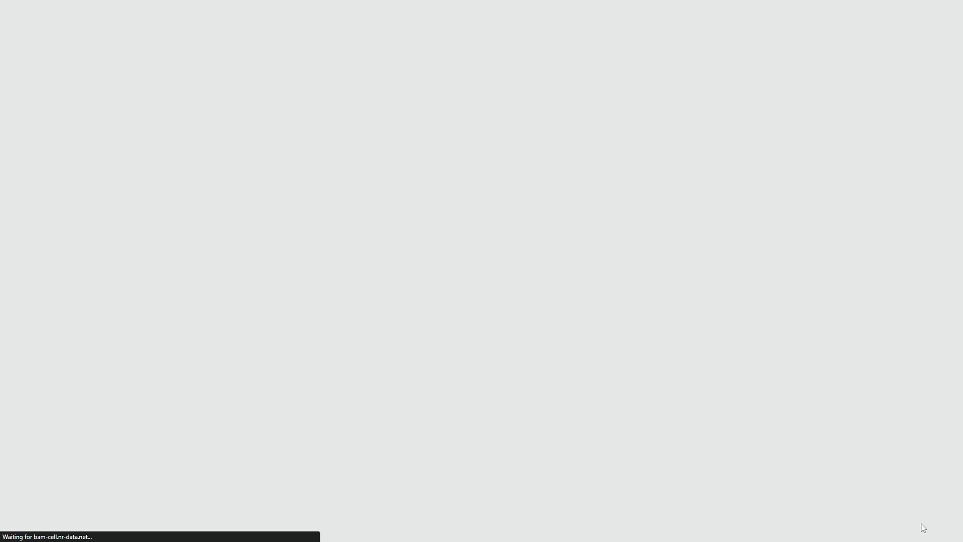
# - Set the import to one file with one object, choose Contacts as that object, and continue to the upload stage
pyautogui.click(448, 144)
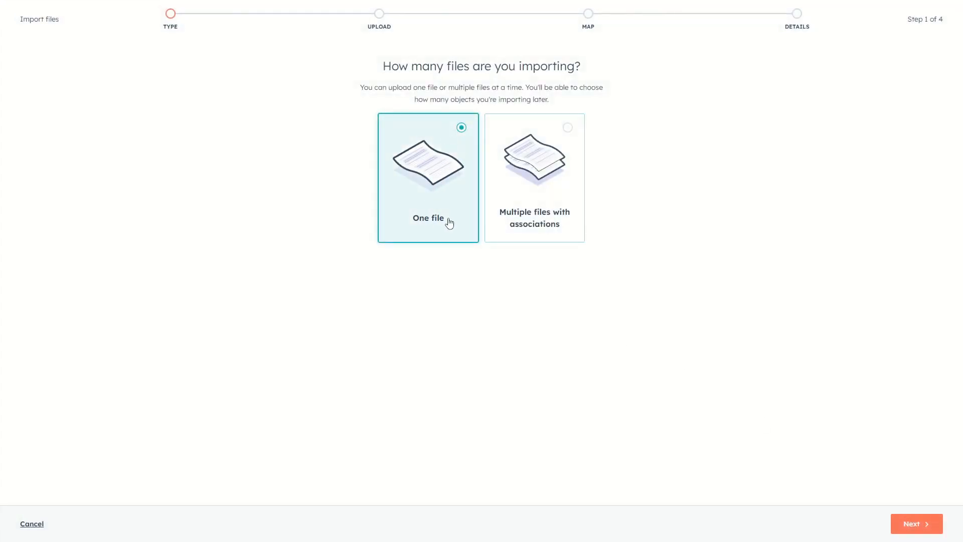
pyautogui.click(902, 523)
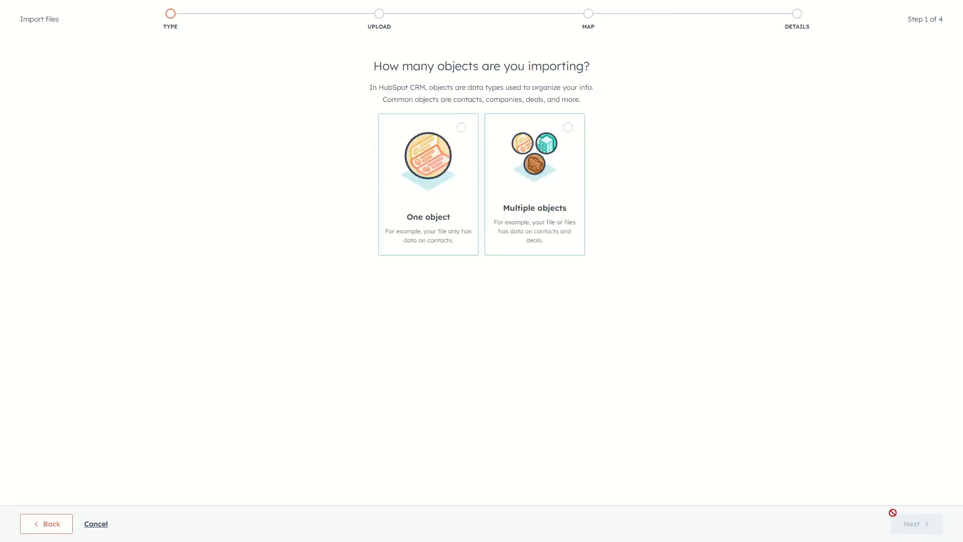
pyautogui.click(424, 210)
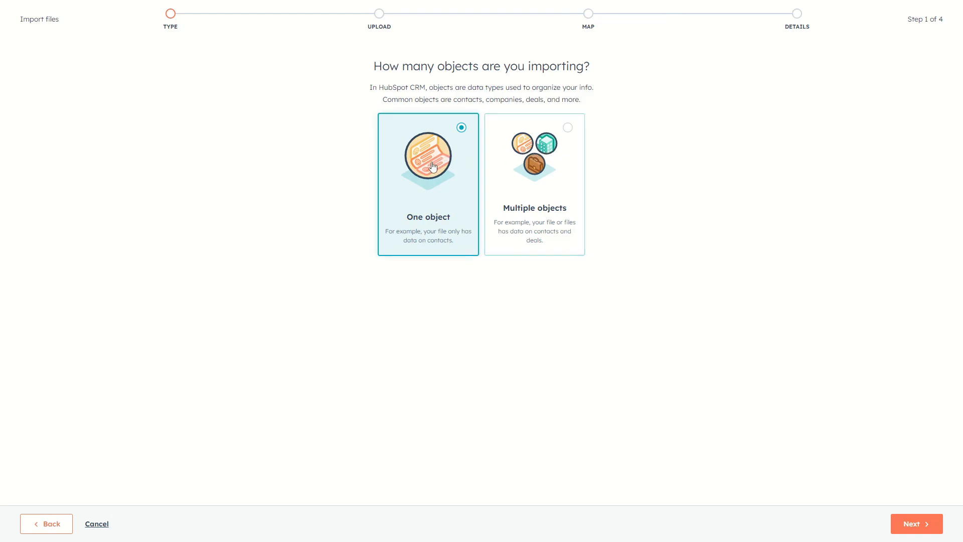
pyautogui.click(909, 522)
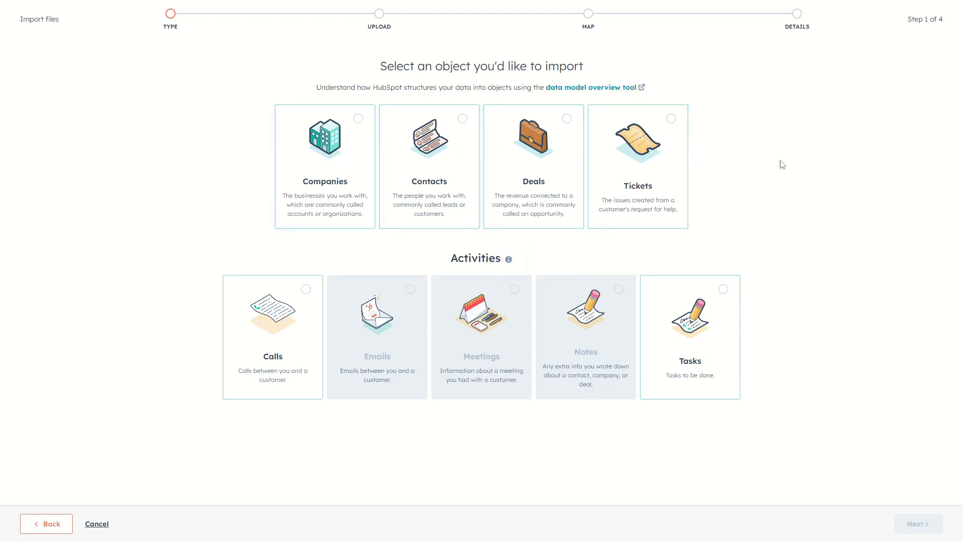
pyautogui.click(462, 119)
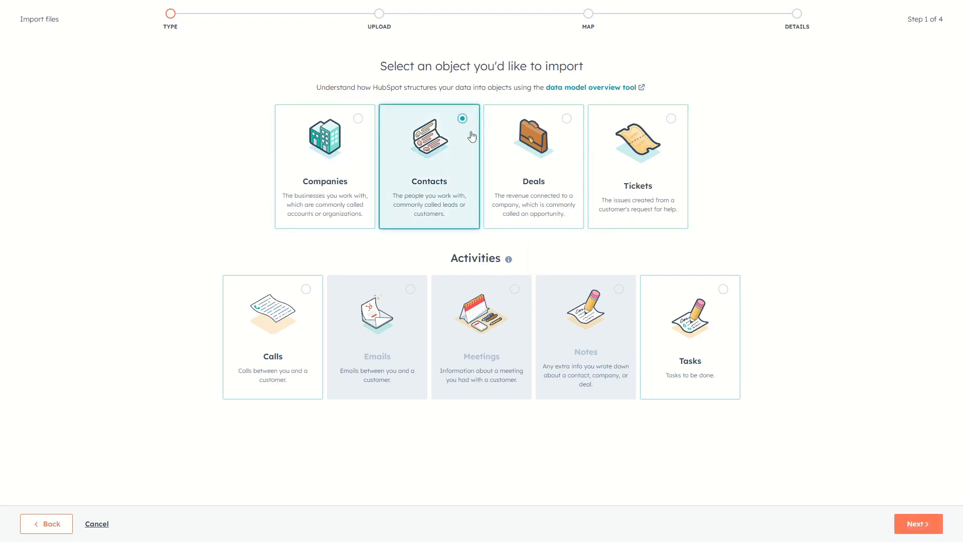
pyautogui.click(920, 524)
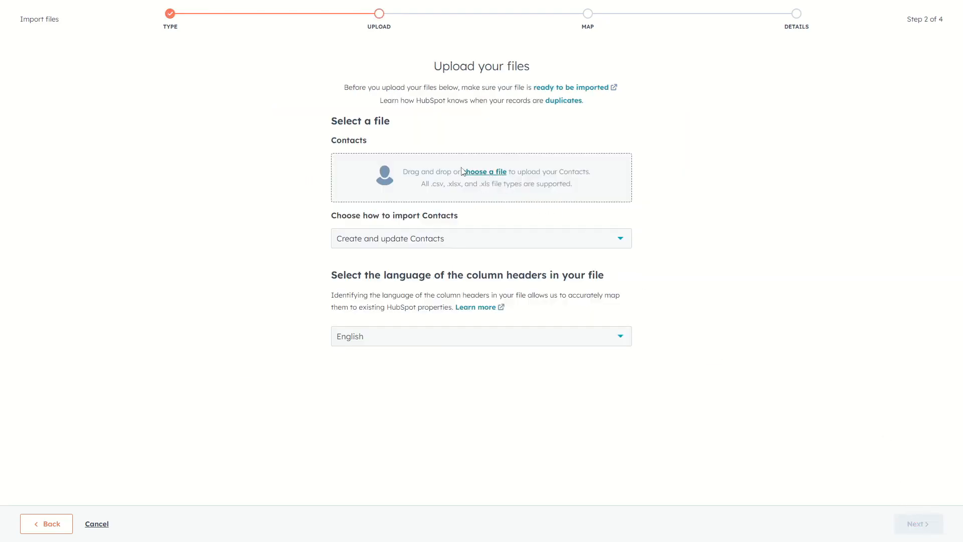
# - Upload the Book1 CSV file, keep Create and update Contacts as the import mode, and continue to column mapping
pyautogui.click(479, 172)
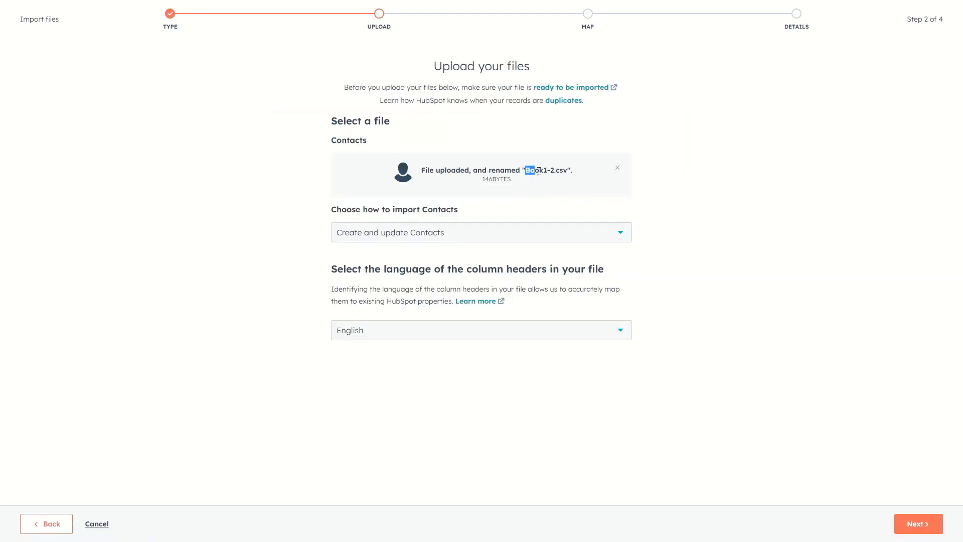
pyautogui.click(480, 204)
pyautogui.click(420, 236)
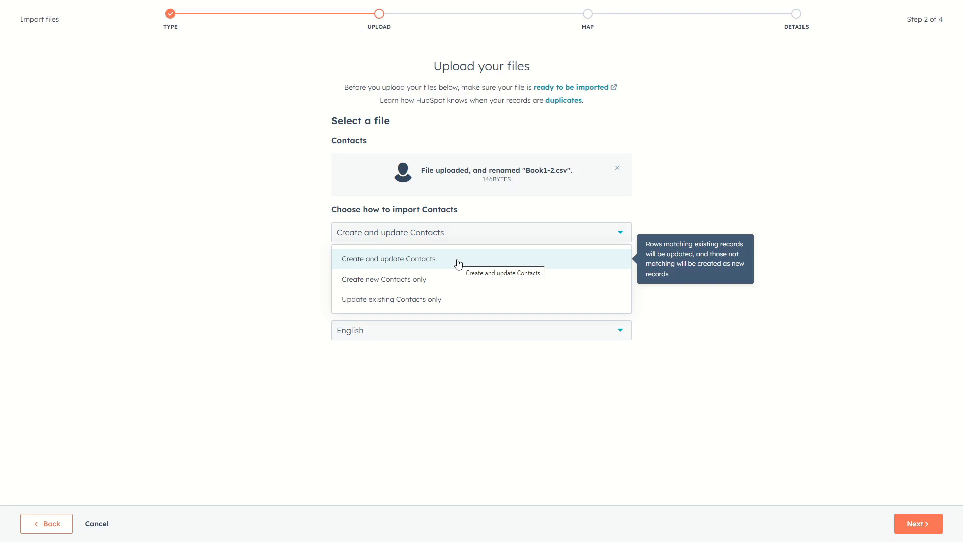
pyautogui.click(456, 386)
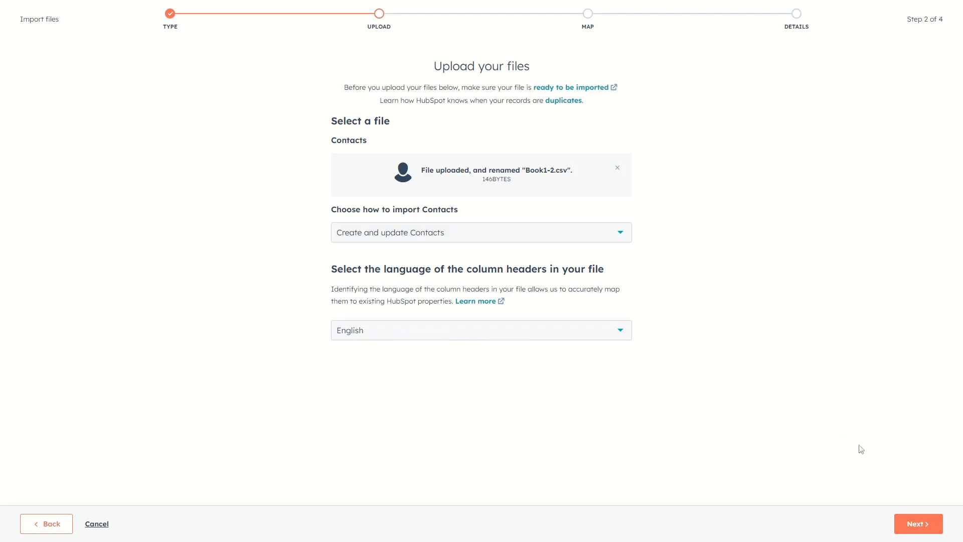
pyautogui.click(919, 526)
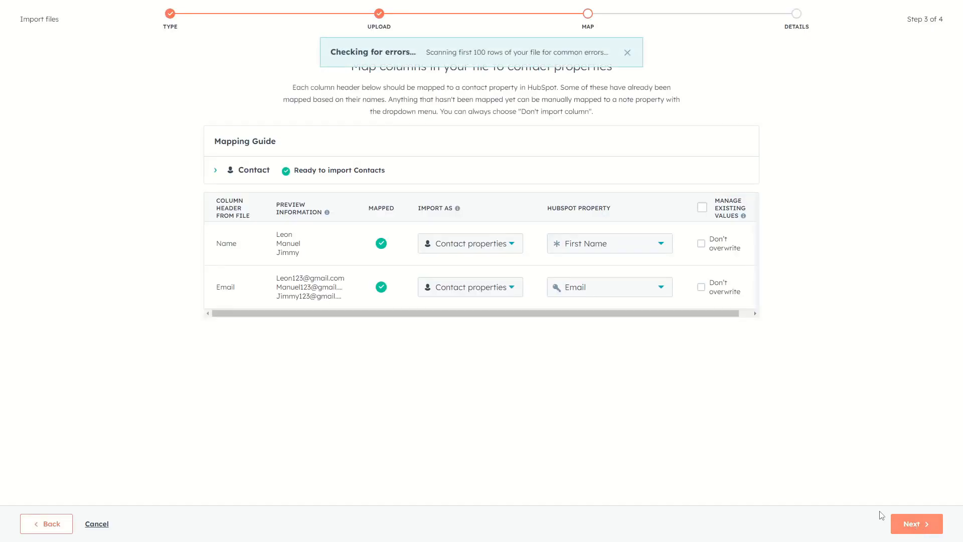
# - Compare the mapping preview of names and emails with the Book1 spreadsheet in Excel, and return to the HubSpot import
pyautogui.moveTo(282, 235); pyautogui.dragTo(323, 297)
pyautogui.click(354, 334)
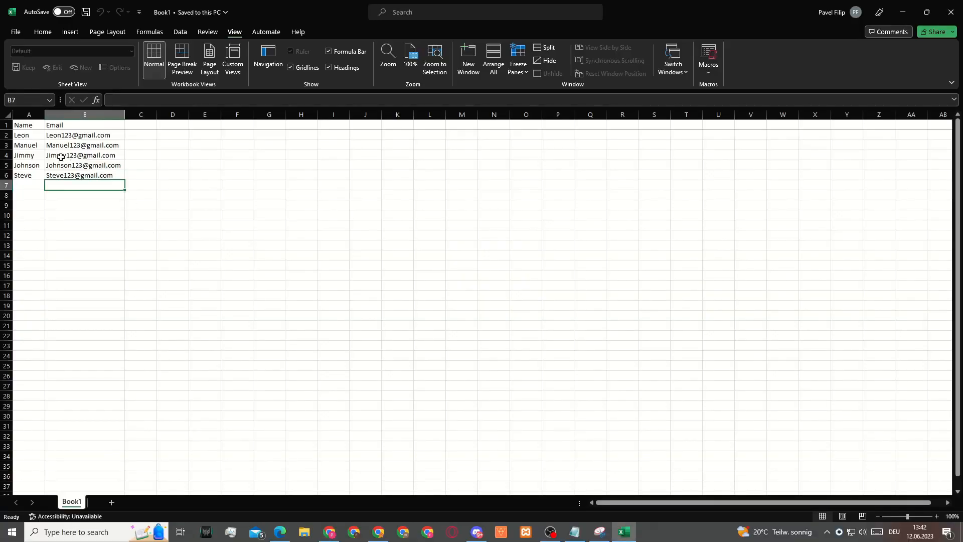
pyautogui.moveTo(76, 135); pyautogui.dragTo(84, 160)
pyautogui.click(233, 195)
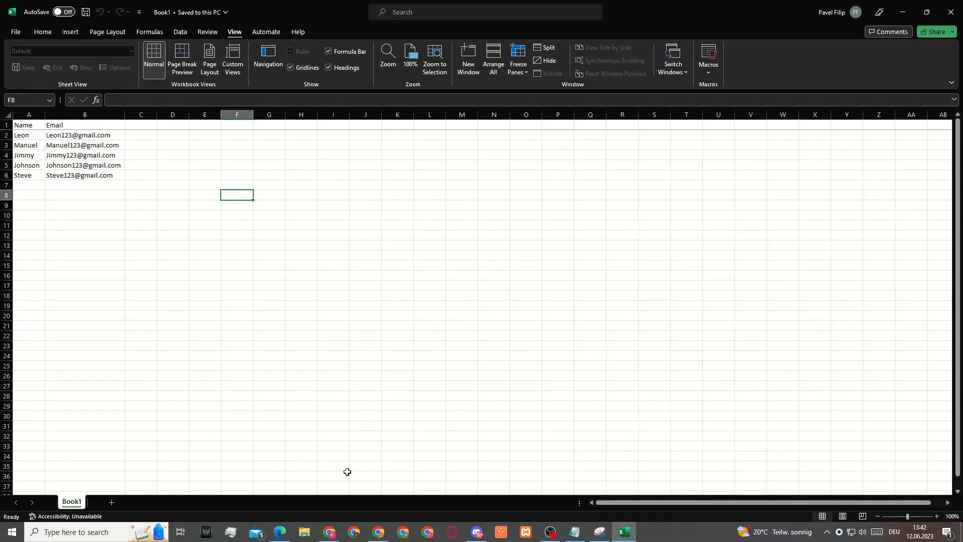
pyautogui.click(329, 533)
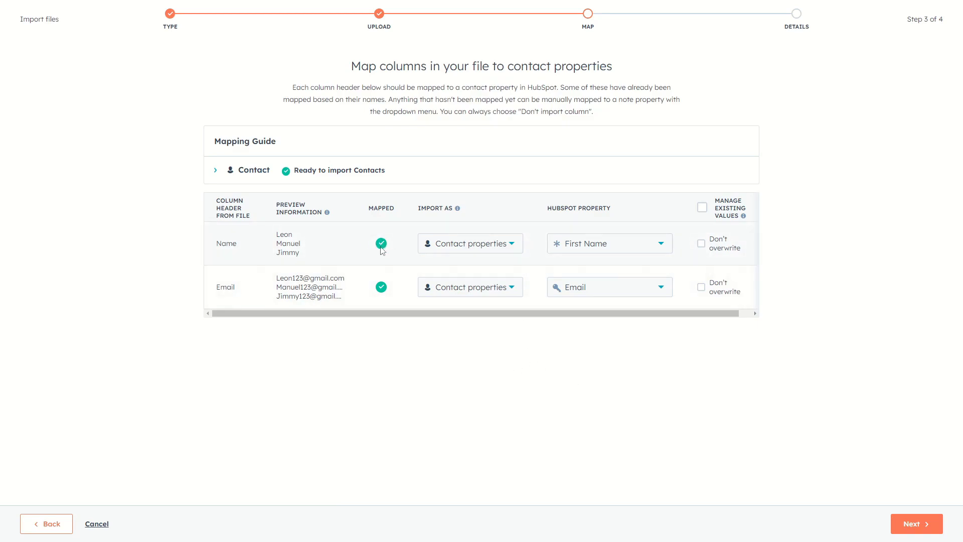
# - Map the Name column to the First Name contact property and continue to the final import details
pyautogui.click(612, 243)
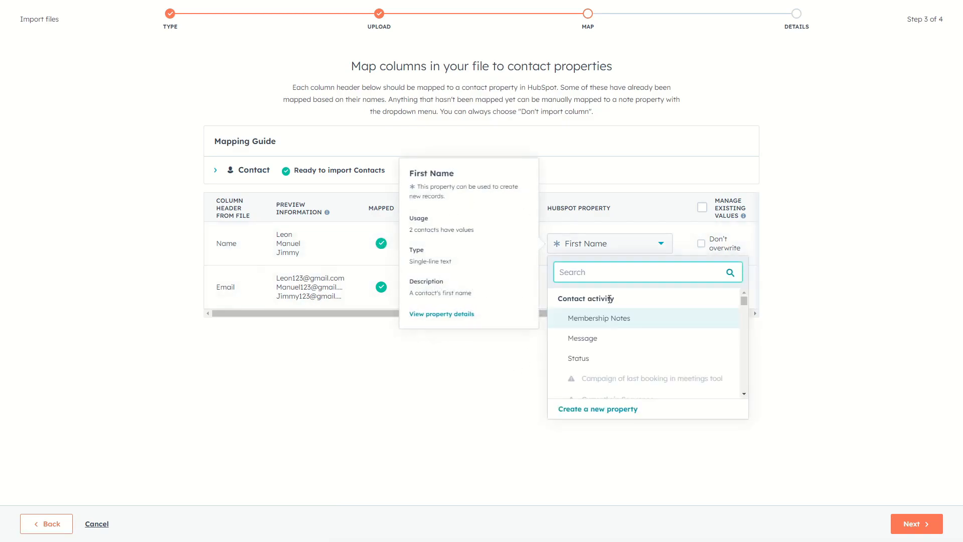
pyautogui.scroll(-5, 602, 343)
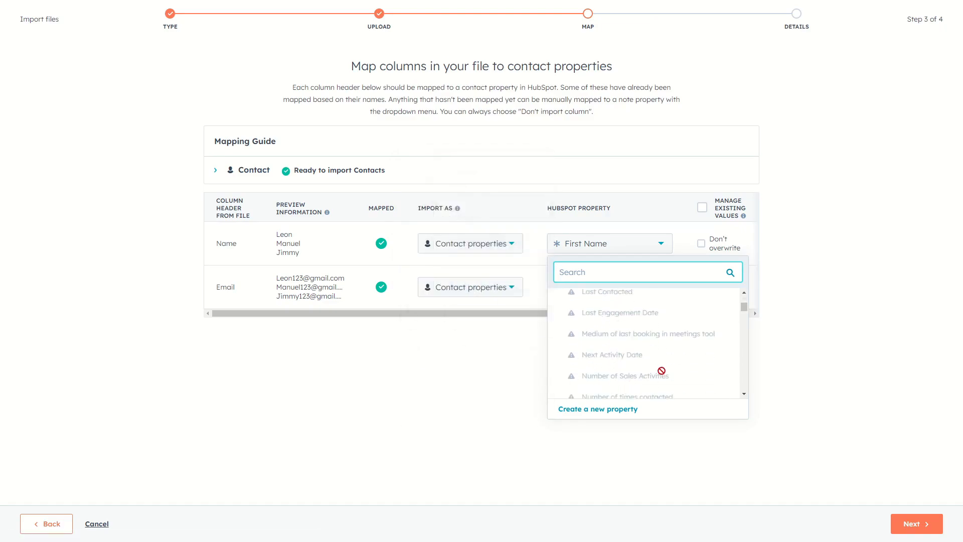
pyautogui.scroll(-9, 635, 368)
pyautogui.scroll(14, 634, 365)
pyautogui.write('name')
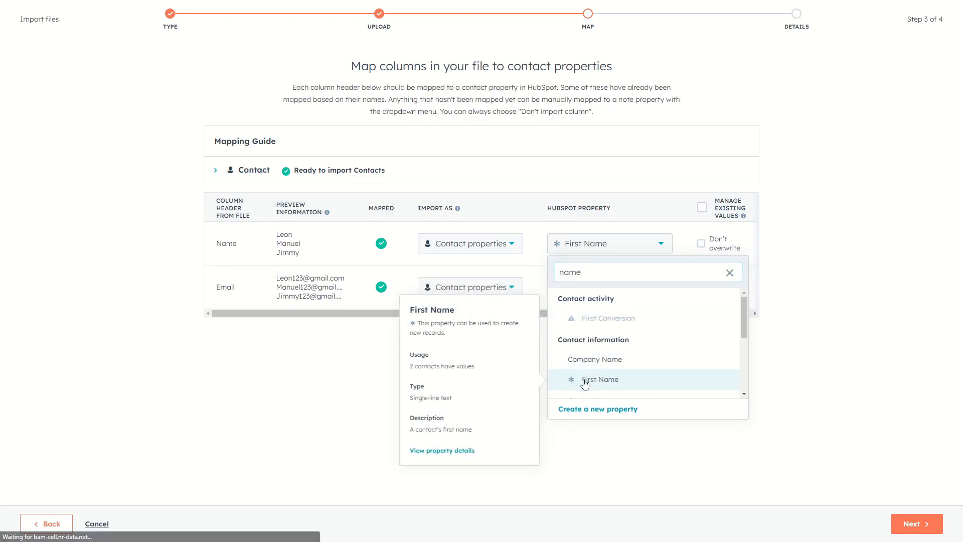
pyautogui.click(583, 380)
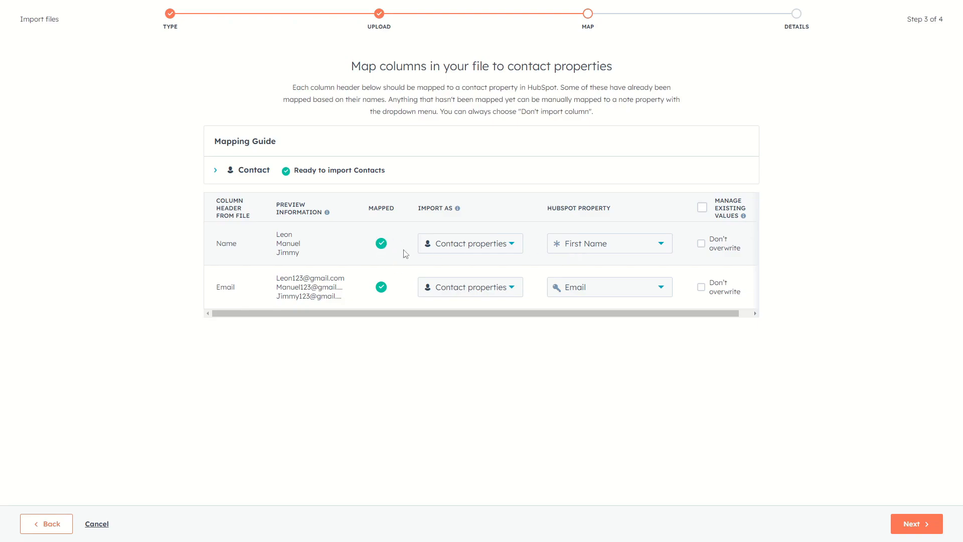
pyautogui.click(902, 527)
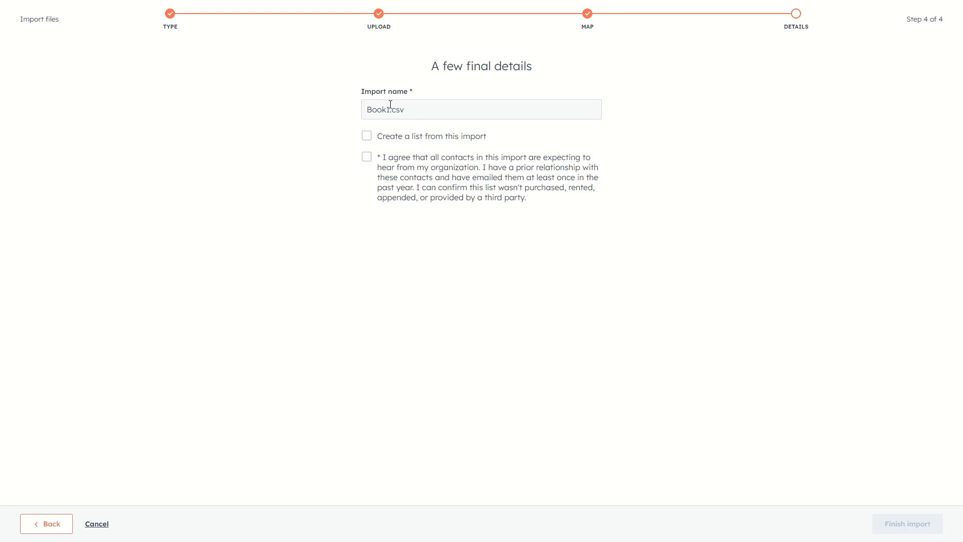
# - Name the import Test1.csv, agree to the contact consent statement, and finish the import
pyautogui.doubleClick(390, 109)
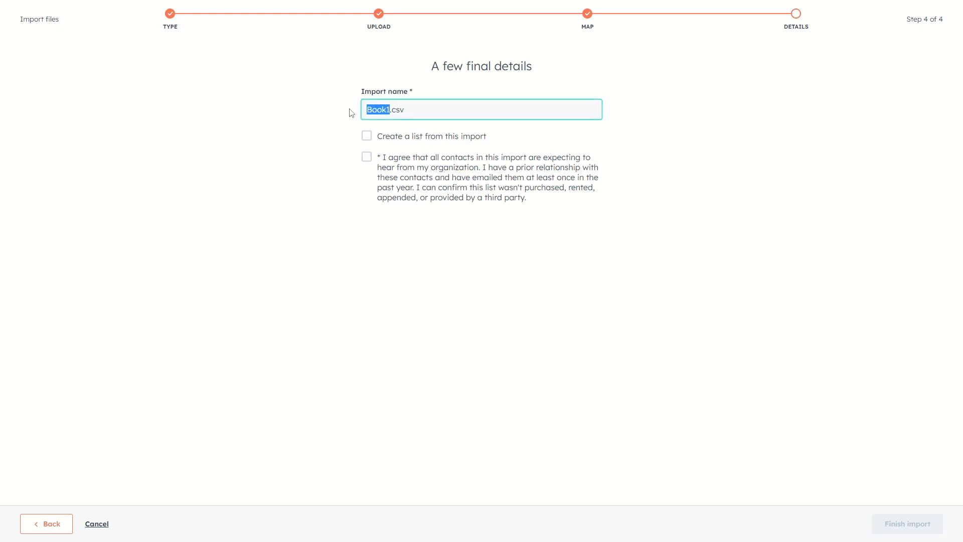
pyautogui.write('Test')
pyautogui.click(366, 156)
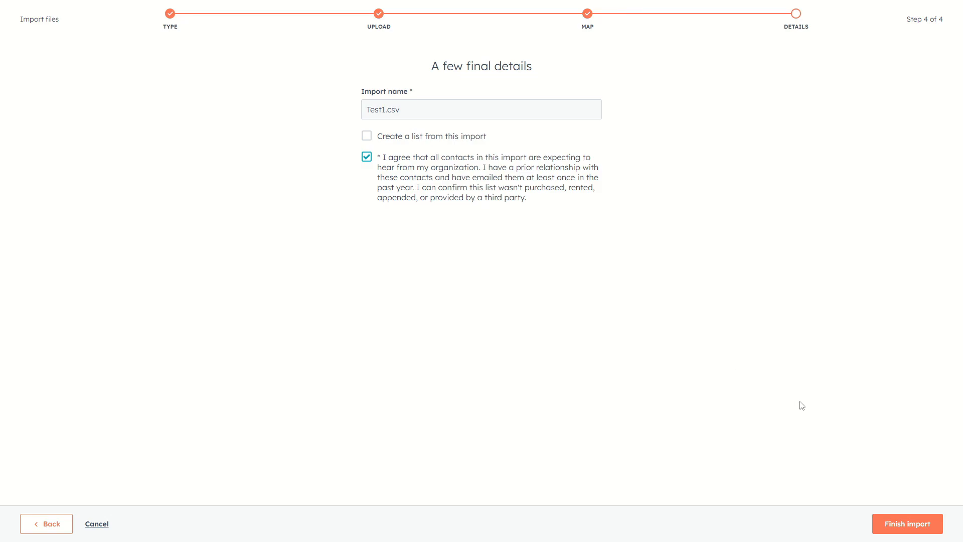
pyautogui.click(903, 532)
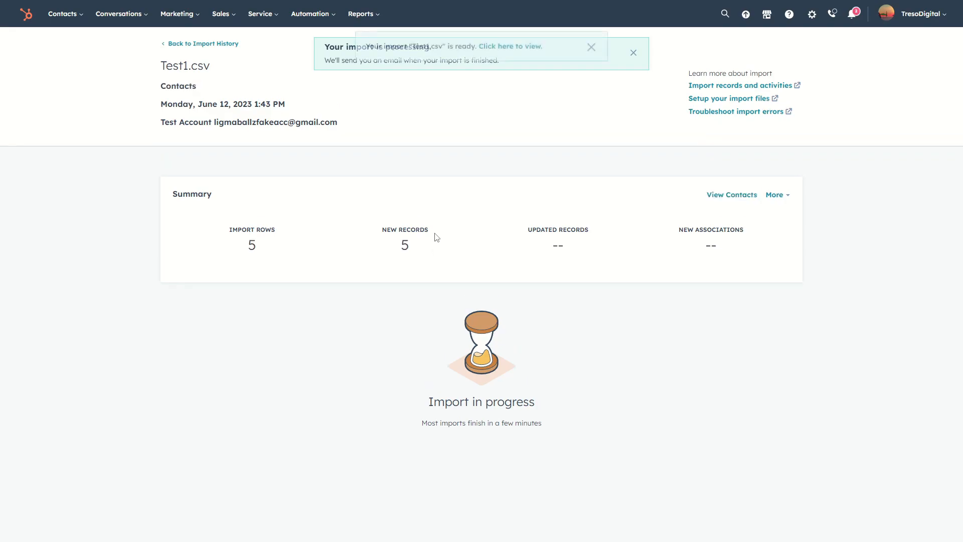
# - Check the new record and import row counts in the import summary, and open the contacts overview
pyautogui.doubleClick(408, 246)
pyautogui.doubleClick(253, 246)
pyautogui.click(266, 250)
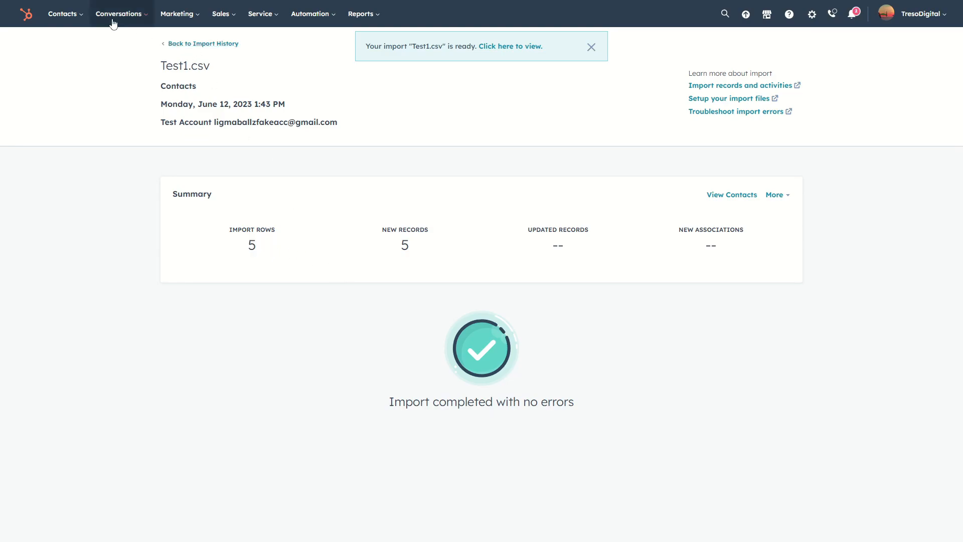
pyautogui.moveTo(68, 19)
pyautogui.click(65, 46)
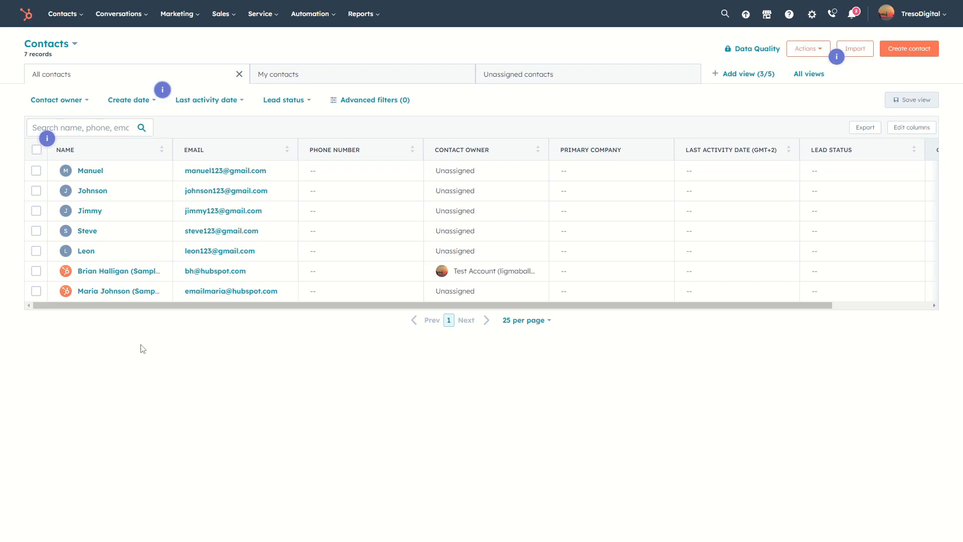
# - Go to the Lists page and dismiss its guided tour
pyautogui.moveTo(67, 15)
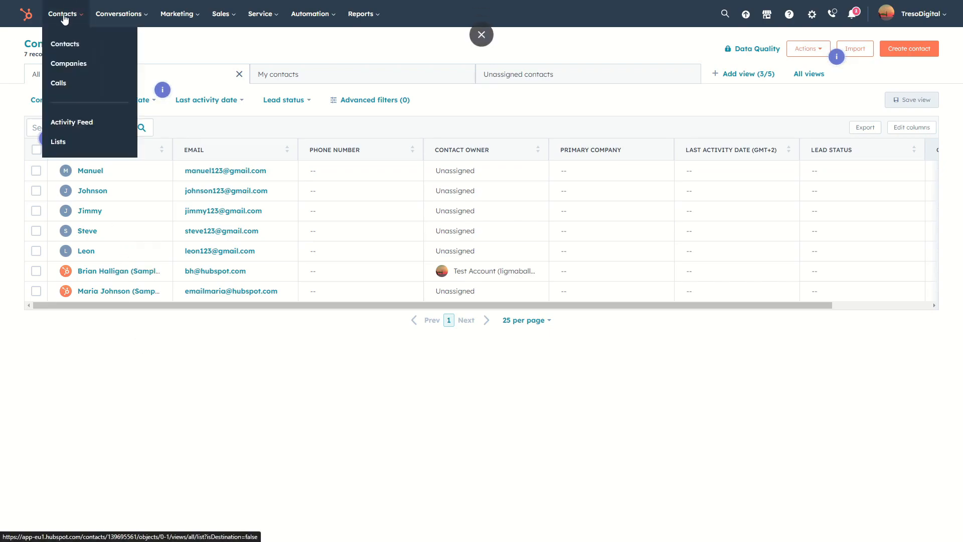
pyautogui.click(63, 142)
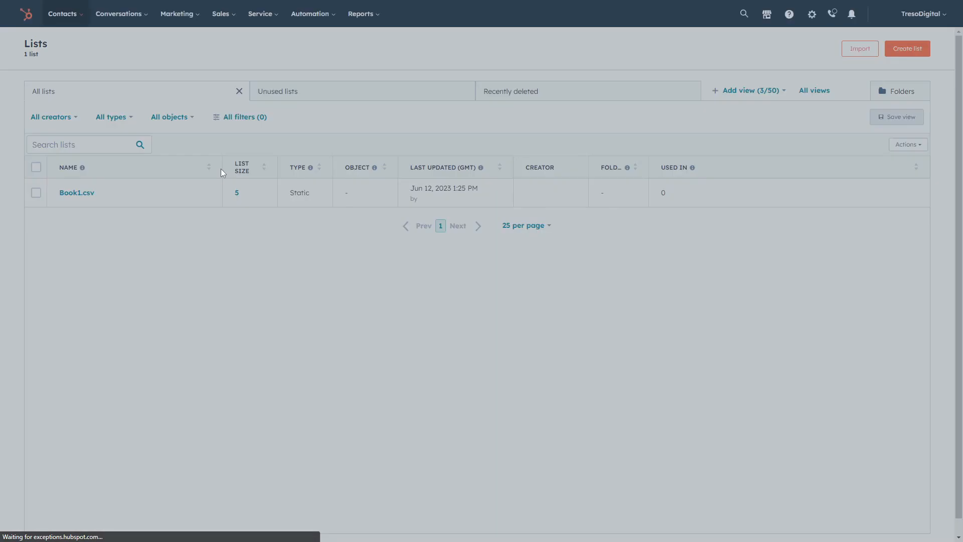
pyautogui.click(785, 212)
pyautogui.click(771, 115)
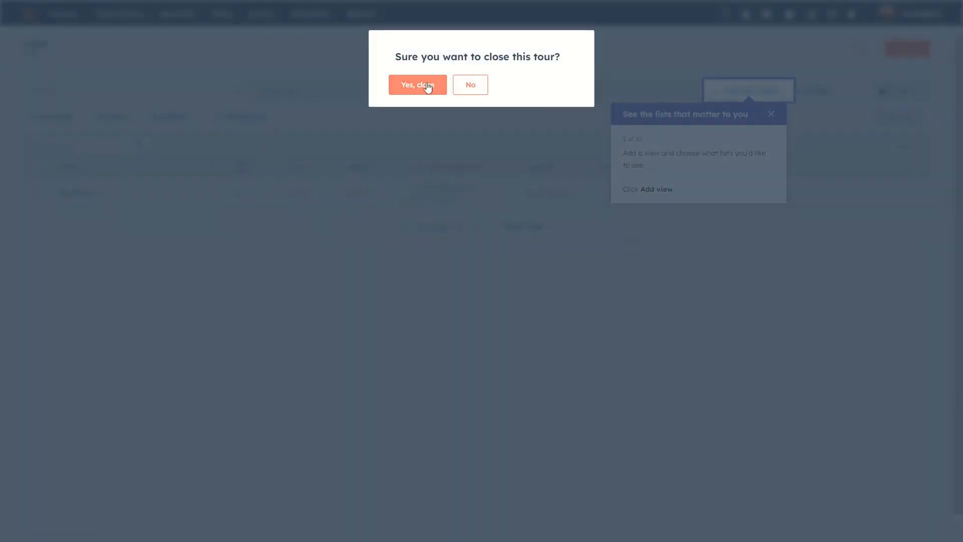
pyautogui.click(423, 87)
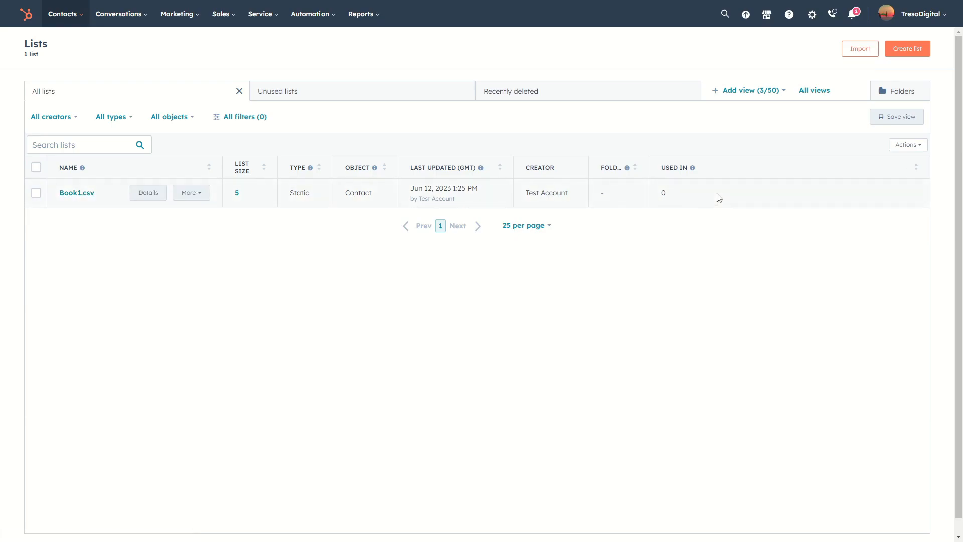
# - Create a contact-based active list named List123 and continue to its filters
pyautogui.click(902, 50)
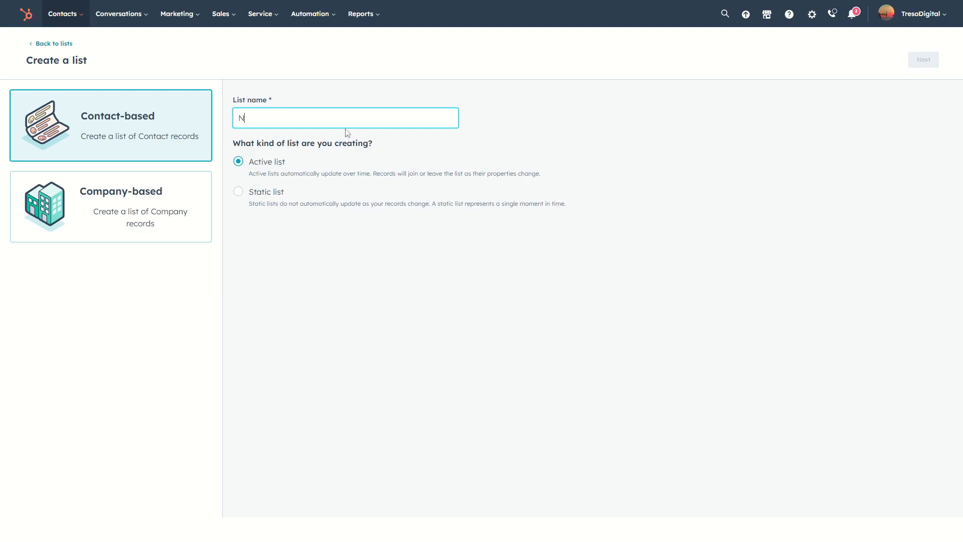
pyautogui.press('BackSpace')
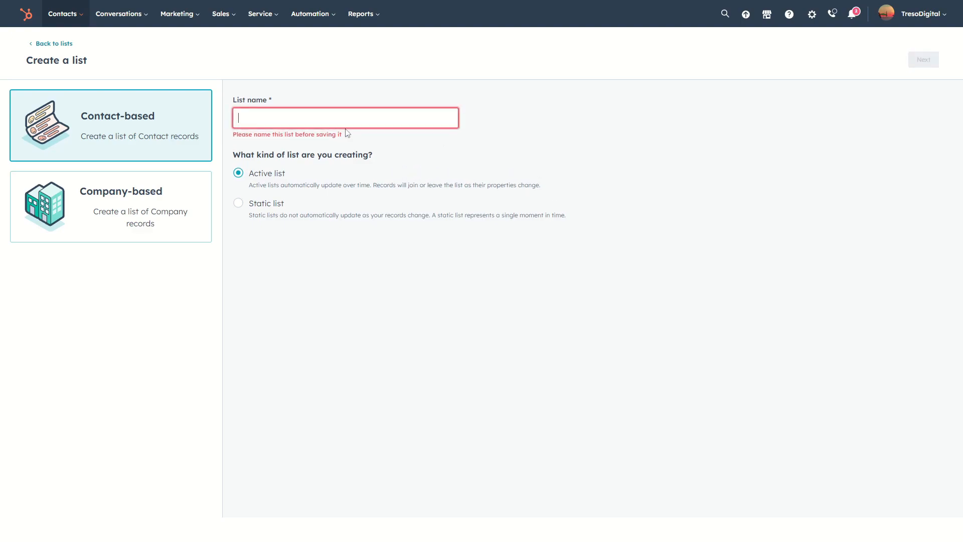
pyautogui.write('List123')
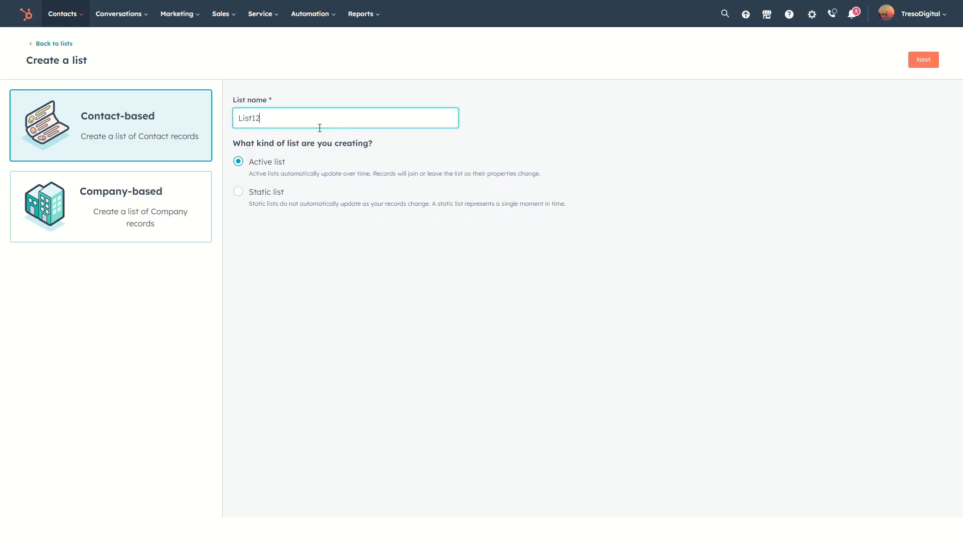
pyautogui.click(255, 177)
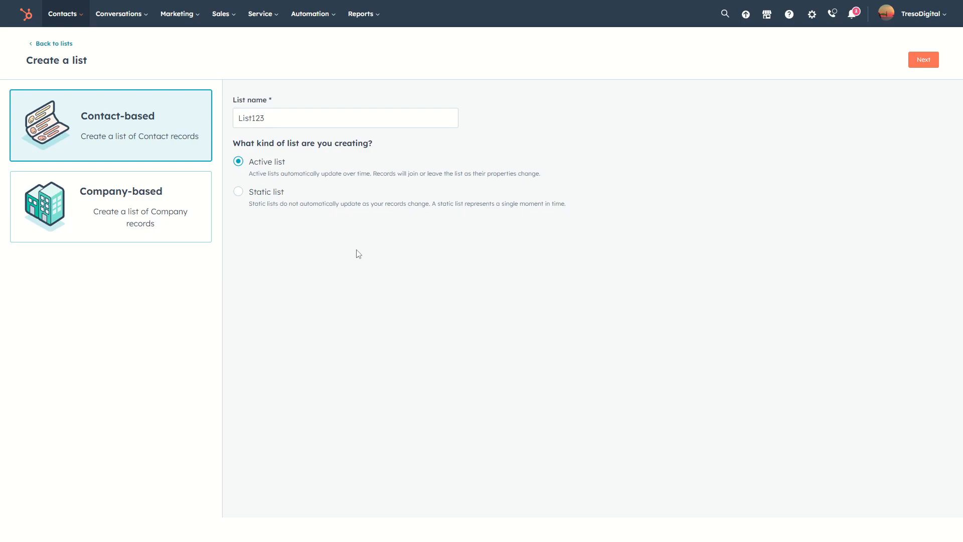
pyautogui.click(915, 61)
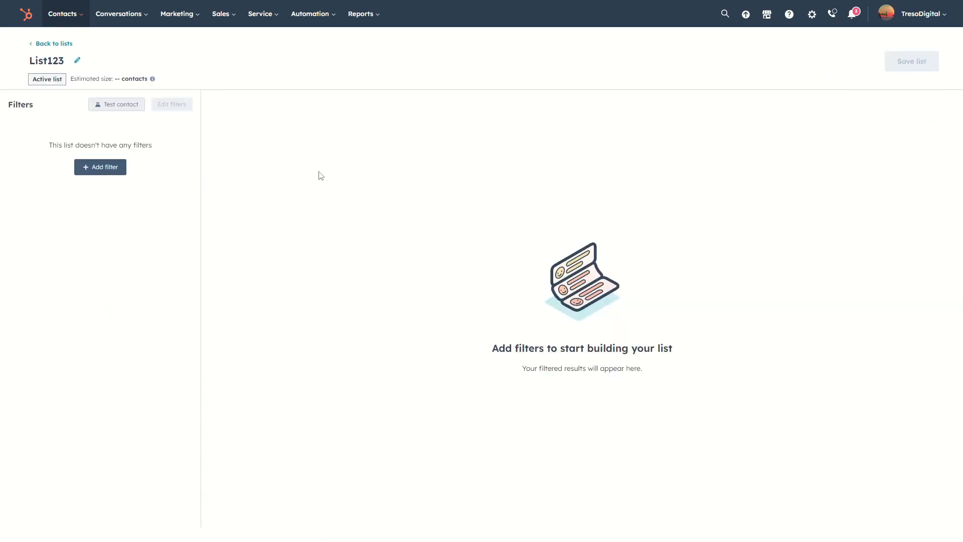
# - Add a filter on the First name contact property to the list
pyautogui.click(93, 170)
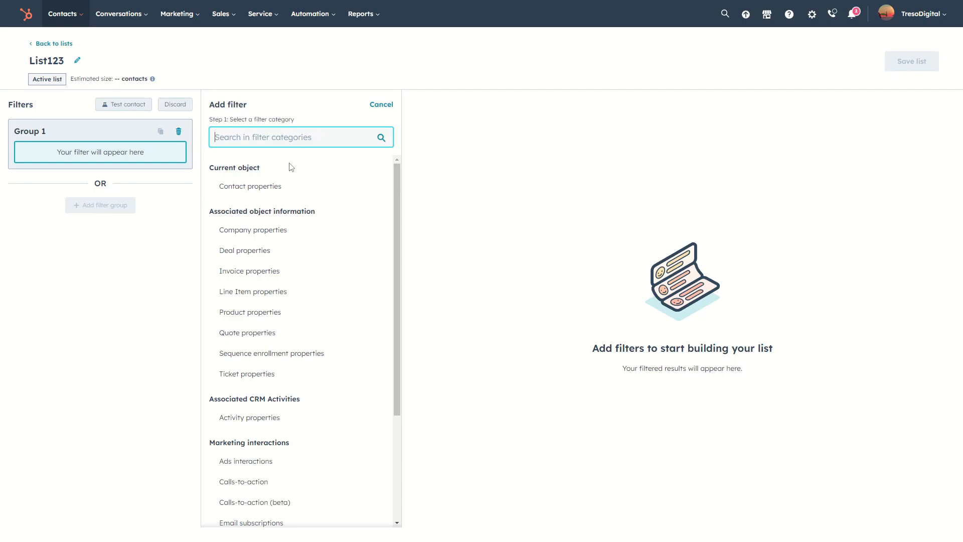
pyautogui.click(344, 187)
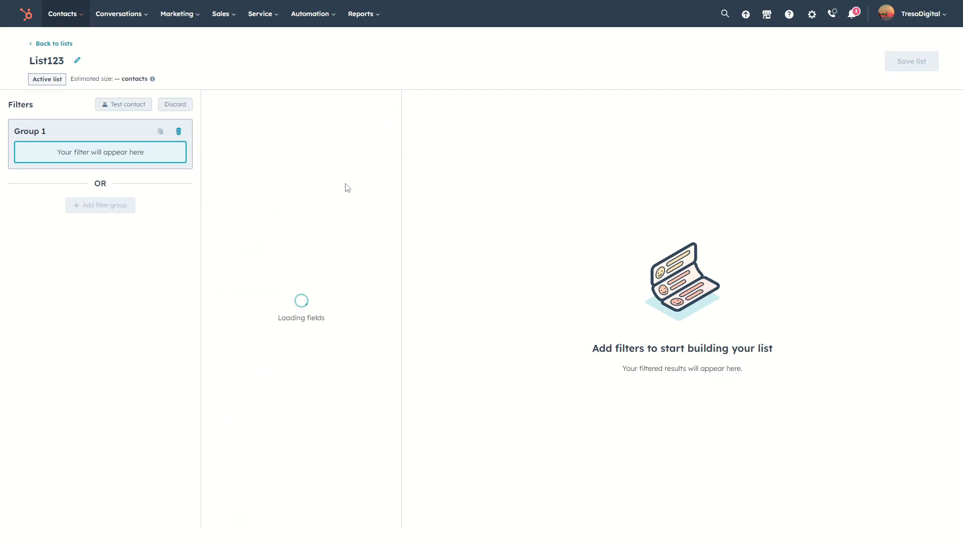
pyautogui.write('name')
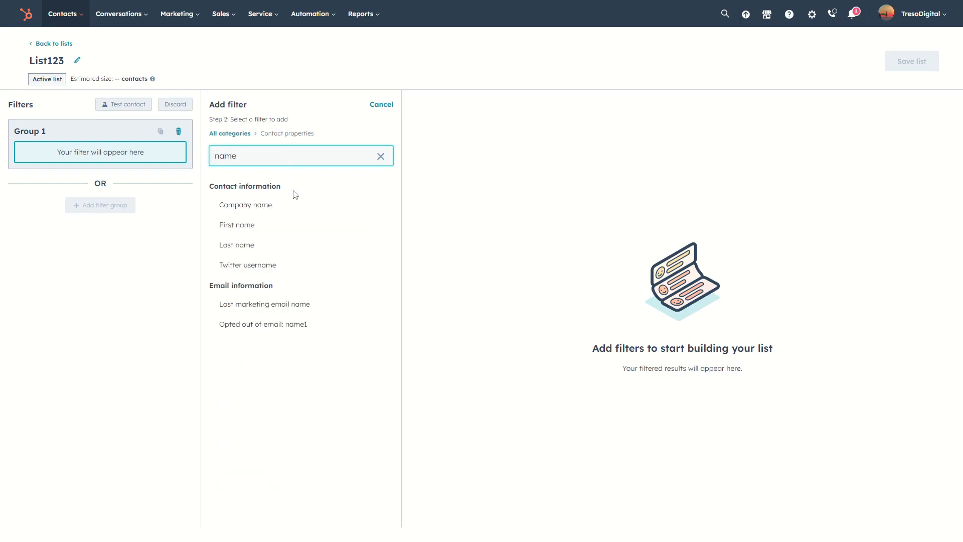
pyautogui.click(222, 224)
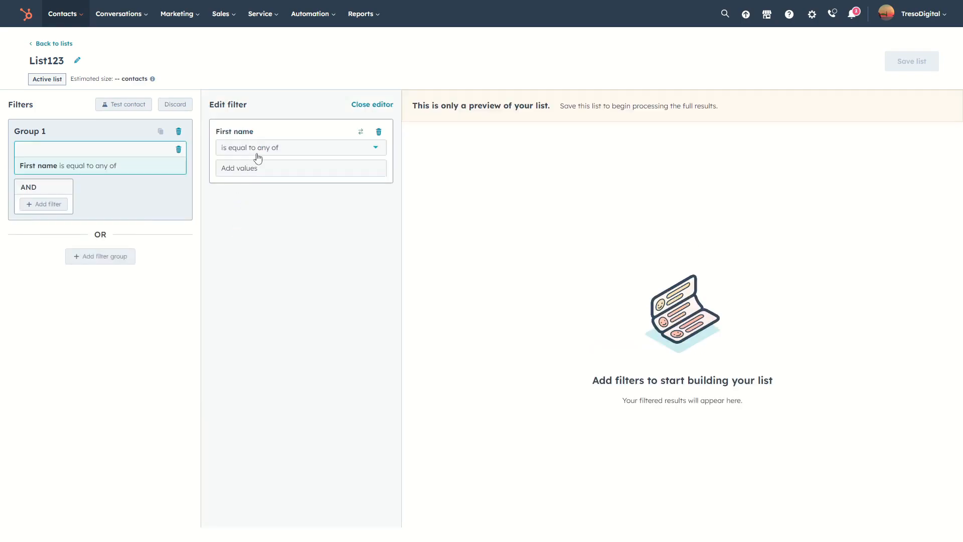
# - Set the First name filter to "starts with any of" with the value M
pyautogui.click(343, 152)
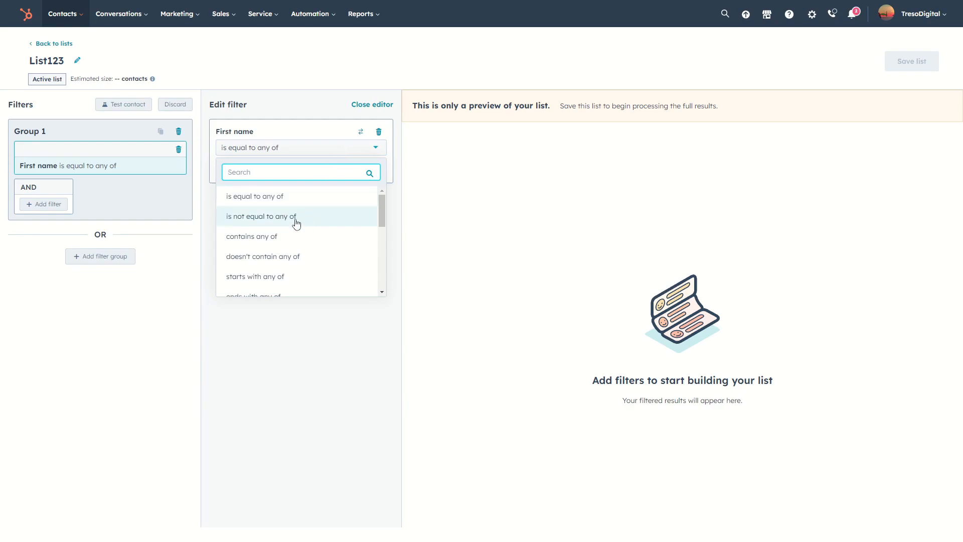
pyautogui.moveTo(382, 209); pyautogui.dragTo(381, 234)
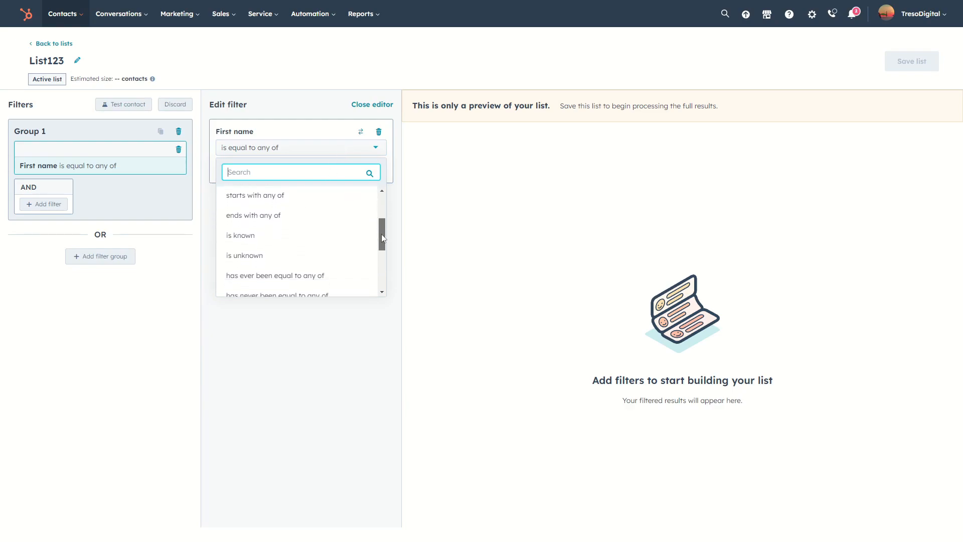
pyautogui.click(268, 209)
pyautogui.click(260, 169)
pyautogui.write('M')
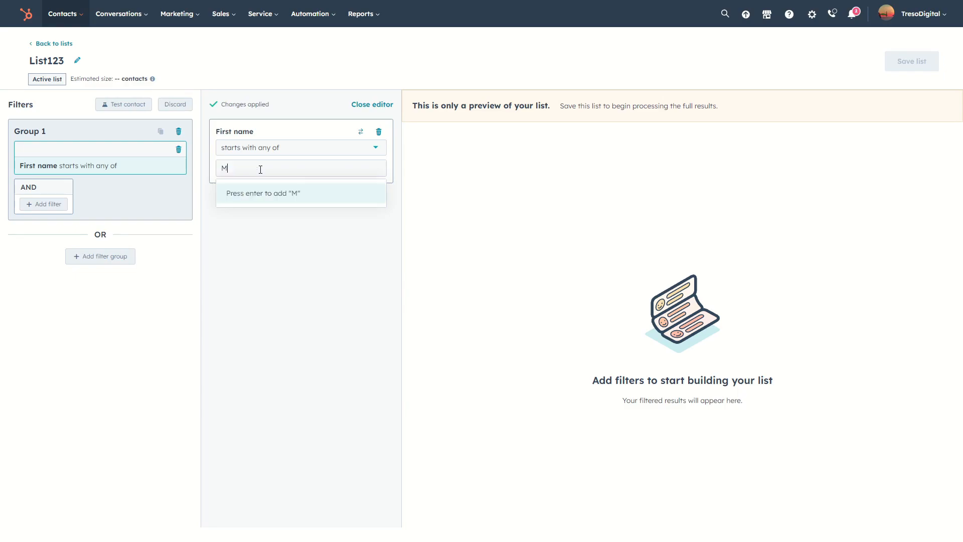
pyautogui.click(271, 198)
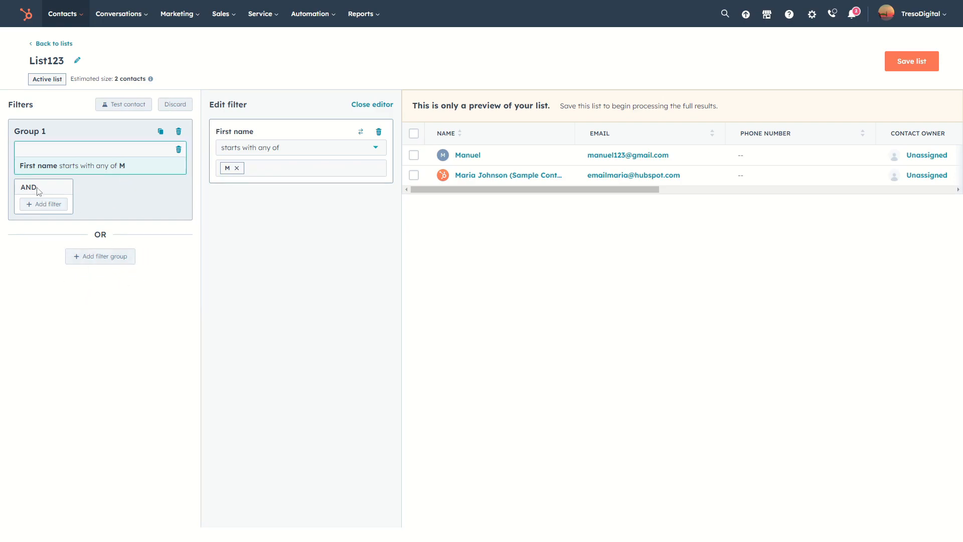
# - Save the filtered list, and refresh the lists overview to load it
pyautogui.moveTo(26, 187); pyautogui.dragTo(94, 196)
pyautogui.click(96, 197)
pyautogui.click(919, 61)
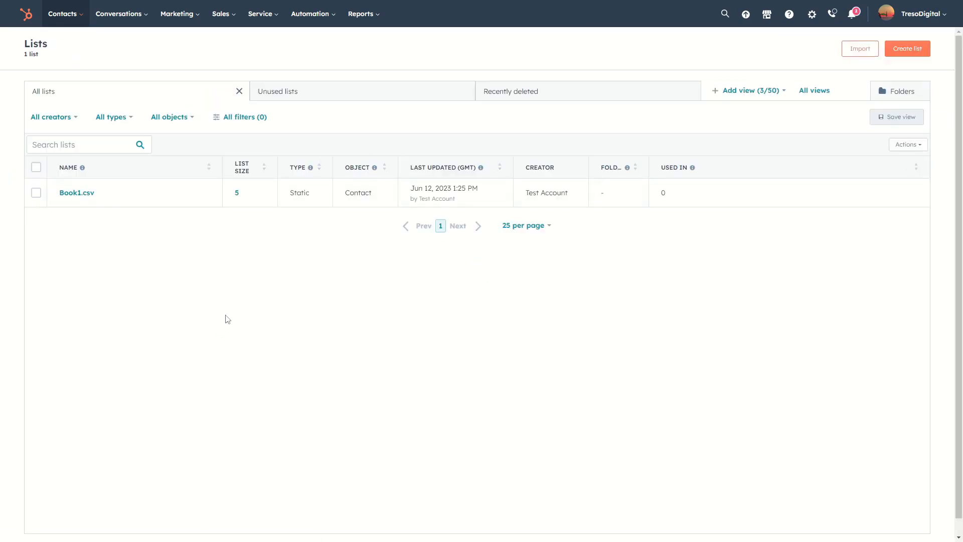
pyautogui.press('F5')
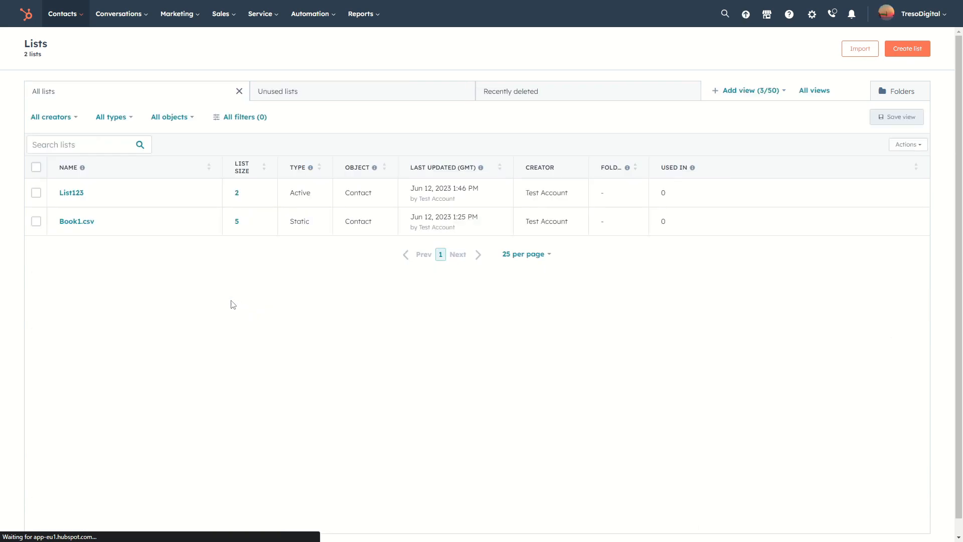